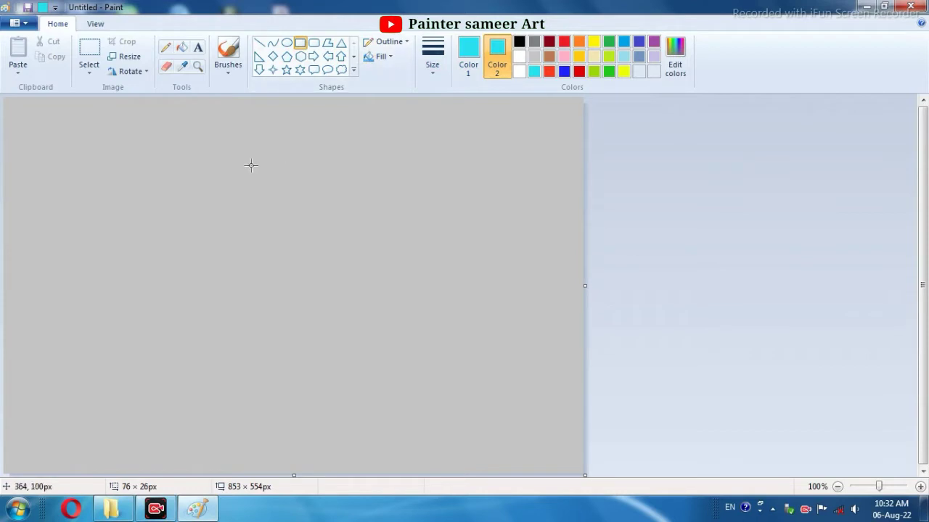
Draw a filled cyan stripe about 309 × 37 px and an orange-red stripe about 312 × 39 px directly below it.
drag(251, 165, 460, 192)
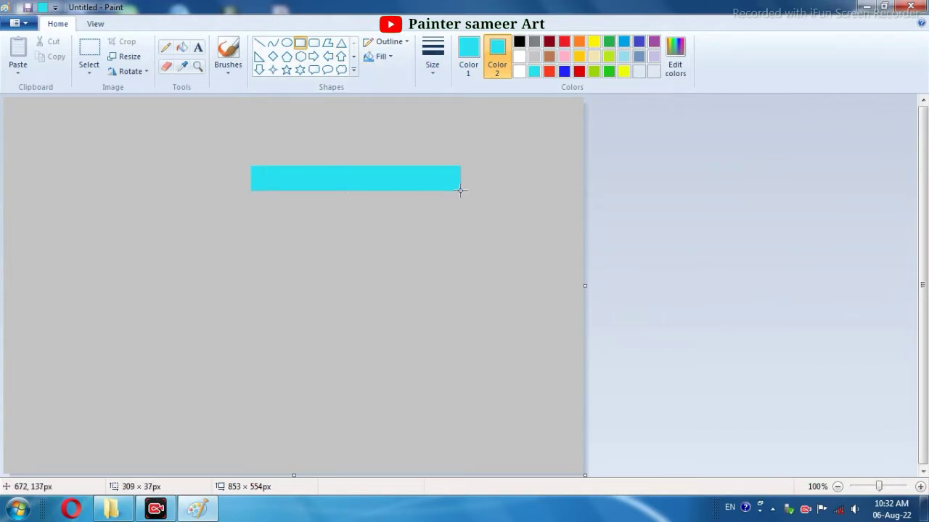
drag(460, 190, 460, 191)
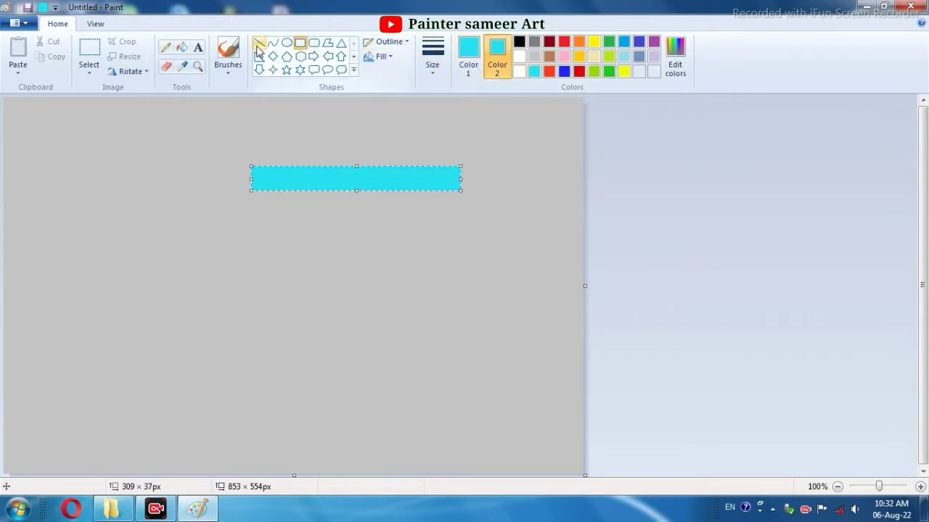
click(227, 55)
click(181, 48)
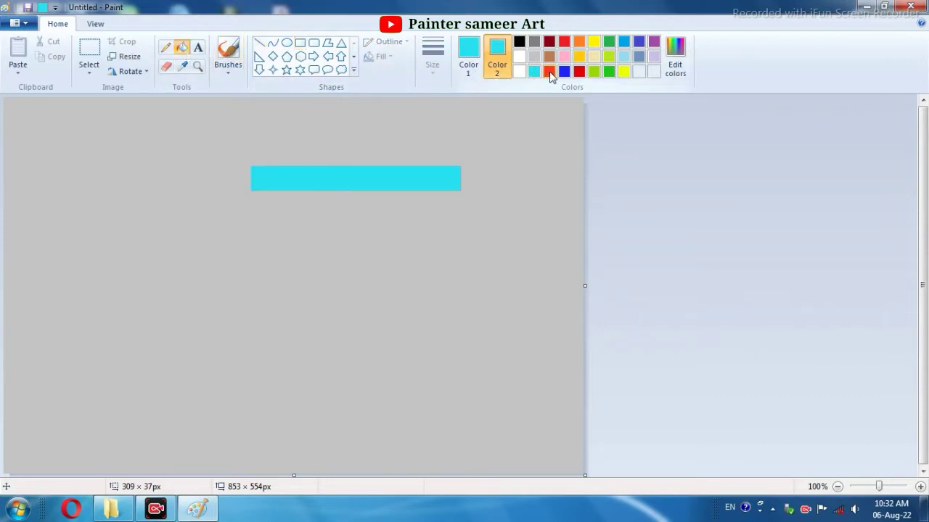
drag(250, 191, 460, 217)
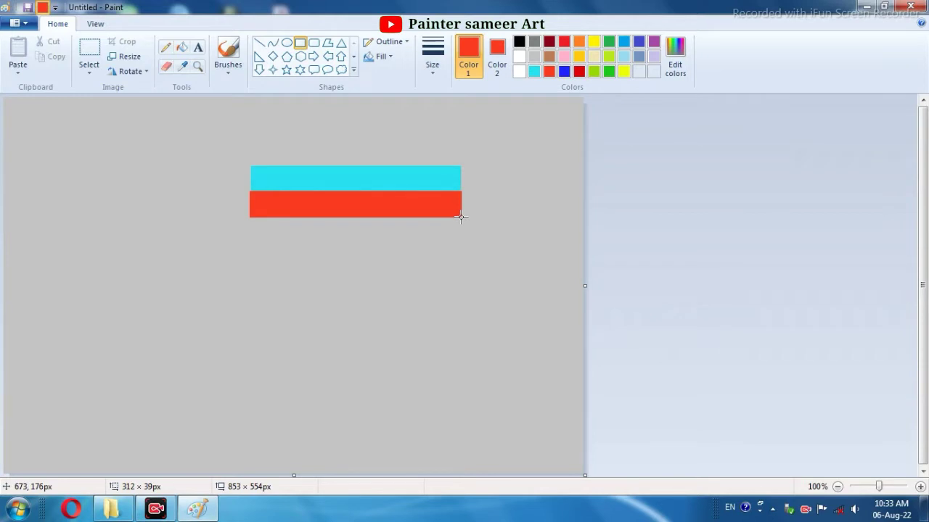
Draw a filled blue stripe of matching size directly below the orange-red stripe.
click(564, 71)
click(497, 54)
click(564, 71)
drag(250, 219, 461, 245)
drag(403, 236, 403, 234)
click(491, 232)
Draw a dark red stripe about 310 × 38 px below the blue one and adjust it to close the gap.
click(579, 71)
click(463, 55)
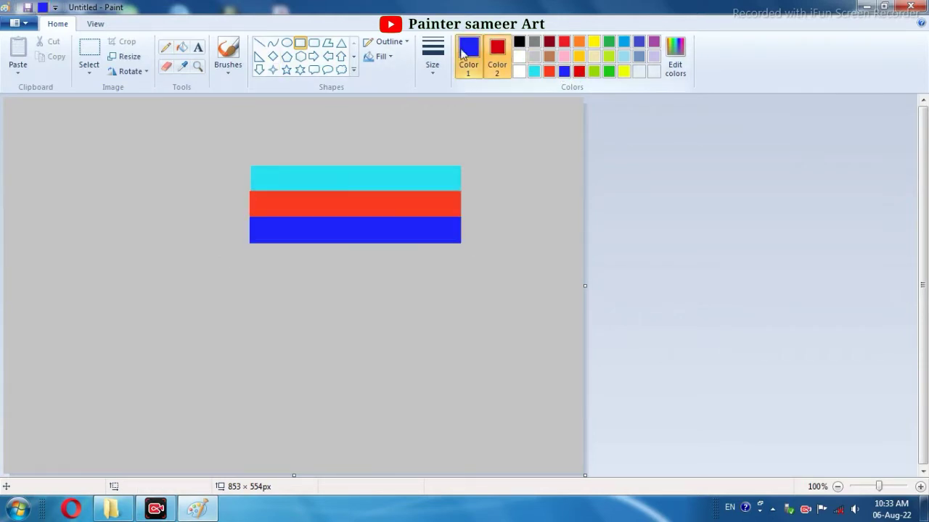
click(564, 41)
drag(251, 244, 461, 271)
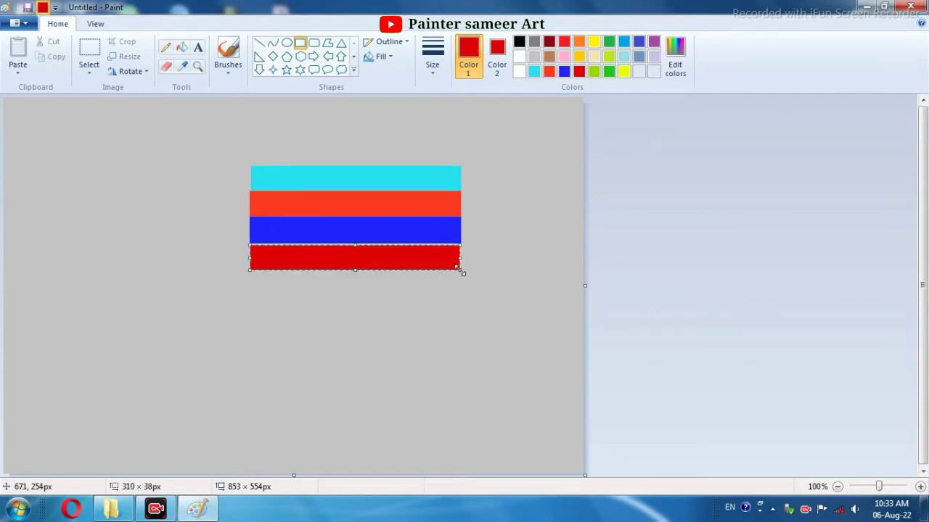
drag(372, 260, 355, 270)
click(469, 248)
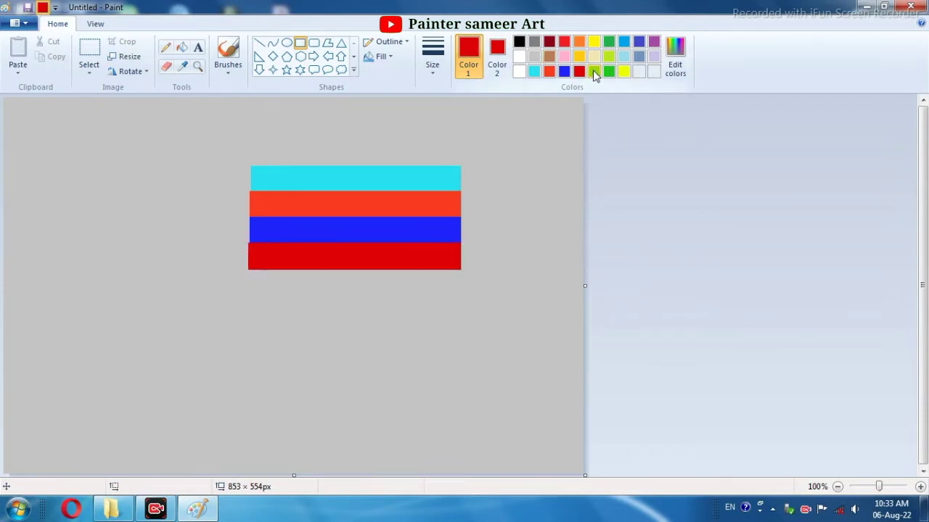
Draw a filled lime green stripe of matching size directly below the dark red stripe.
click(593, 71)
click(497, 58)
click(593, 72)
drag(247, 271, 462, 296)
click(494, 254)
Draw a filled green stripe about 313 × 41 px directly below the lime stripe.
click(608, 72)
click(469, 54)
click(609, 71)
drag(245, 296, 457, 324)
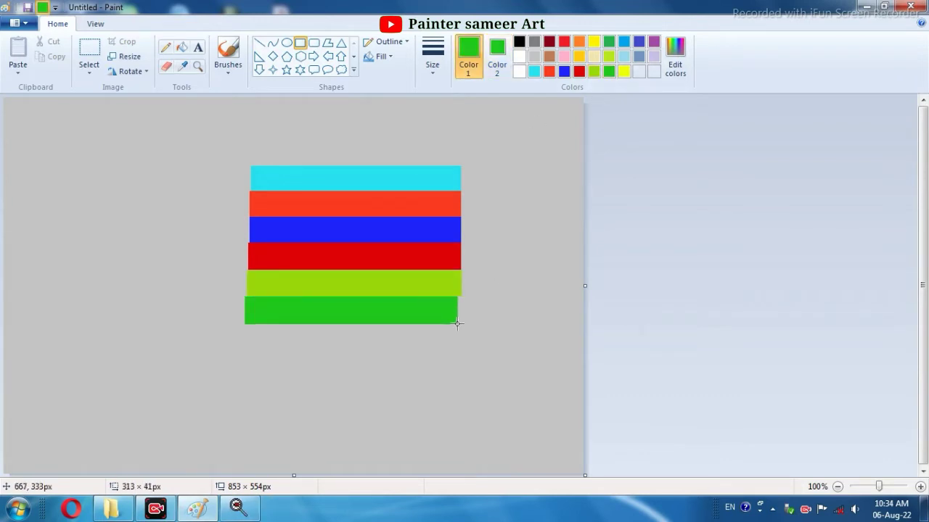
Draw a filled yellow stripe about 321 × 39 px directly below the green stripe.
click(624, 70)
click(497, 53)
click(624, 70)
drag(245, 324, 461, 350)
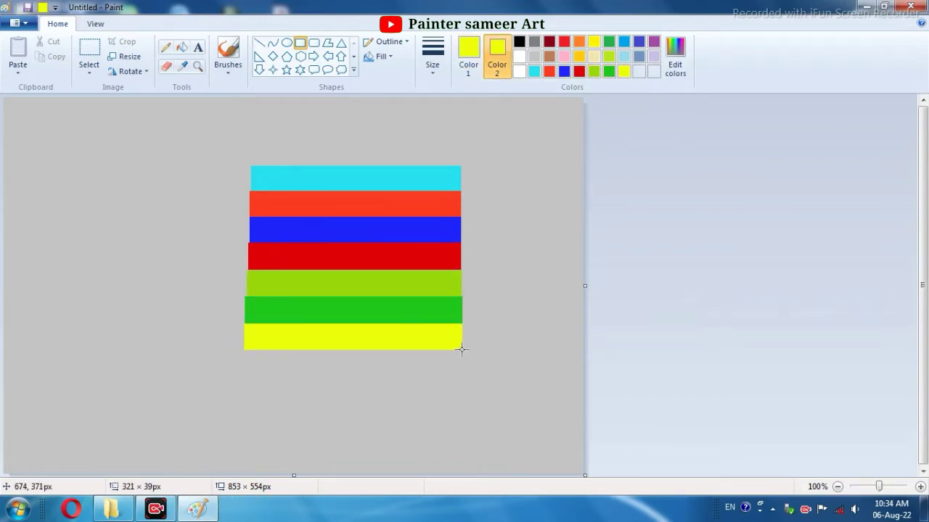
Draw a filled white rectangle against the stripes' left ends, spanning the full height of all the stripes.
click(518, 56)
click(469, 54)
click(519, 56)
drag(98, 166, 251, 351)
click(542, 280)
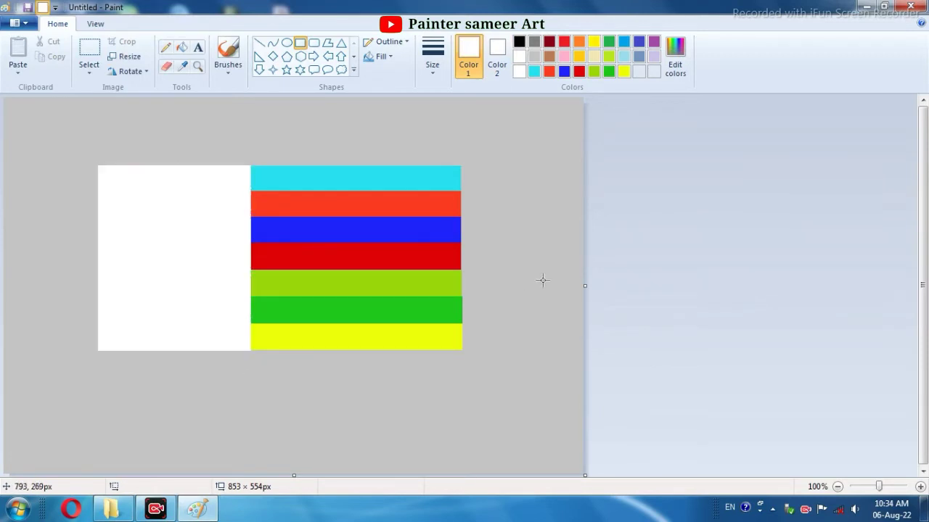
Draw a vertical flagpole about 14 × 492 px, color it brown and move it against the white panel's left edge.
click(341, 56)
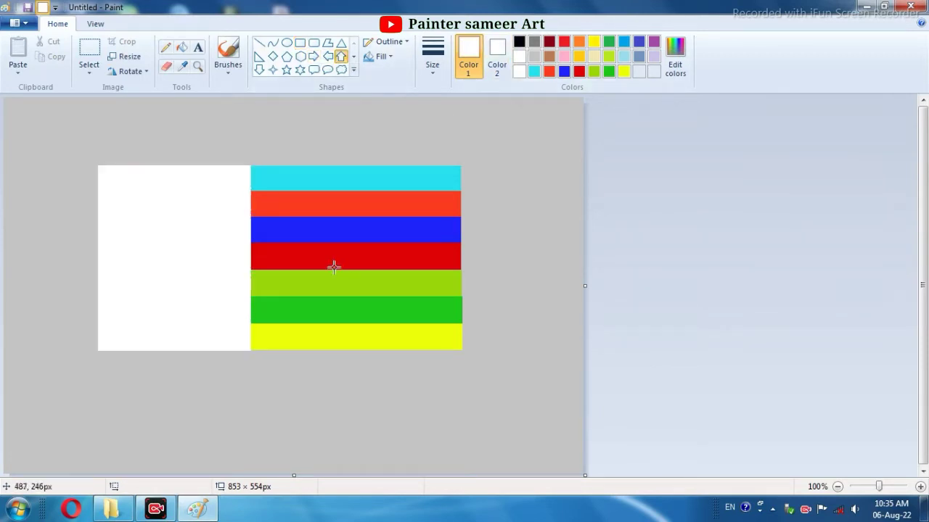
click(300, 43)
drag(74, 148, 85, 476)
click(519, 41)
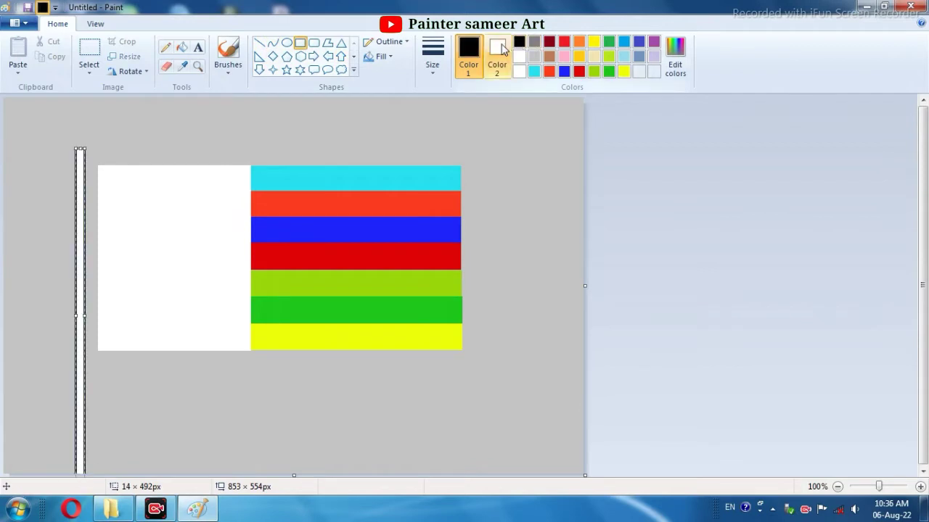
click(497, 49)
click(549, 55)
click(469, 50)
click(549, 56)
drag(81, 207, 90, 206)
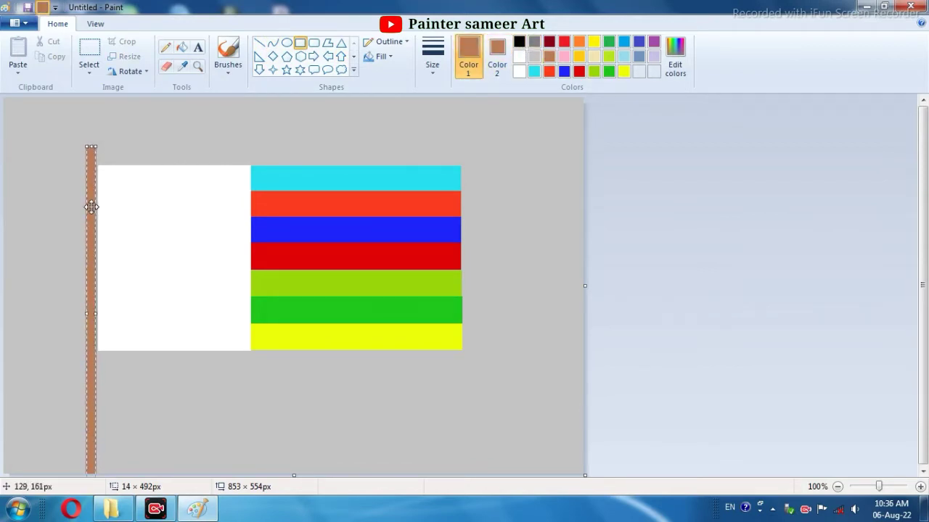
Add a brown pentagon at the flagpole's tip and a pink highlight line about 2 × 487 px along the pole.
click(287, 56)
mouse_move(81, 131)
mouse_down()
mouse_move(101, 149)
mouse_move(93, 478)
mouse_up()
click(259, 43)
click(564, 55)
Redraw the brown pentagon at the flagpole's tip and place a small pink pentagon inside it.
click(286, 56)
click(549, 56)
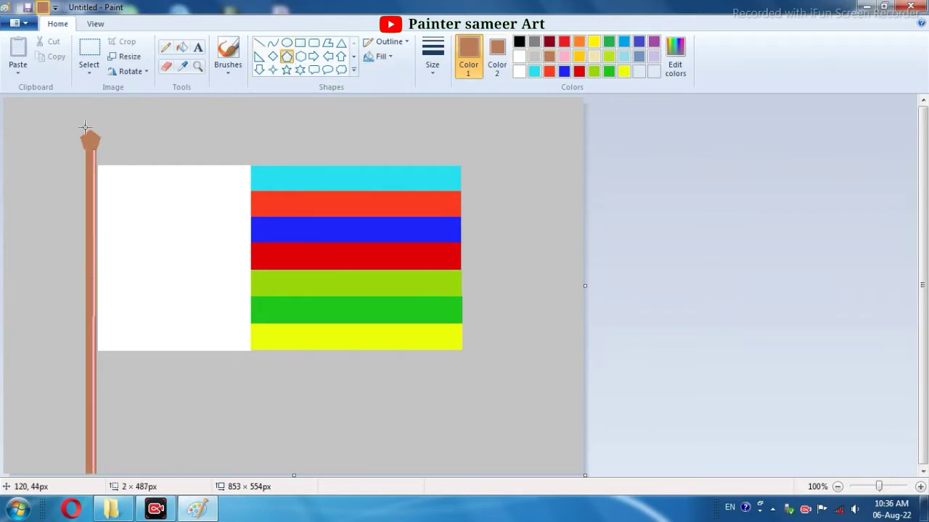
key(ctrl+z)
mouse_move(80, 131)
mouse_down()
mouse_move(101, 148)
mouse_move(93, 144)
mouse_up()
click(122, 143)
click(563, 56)
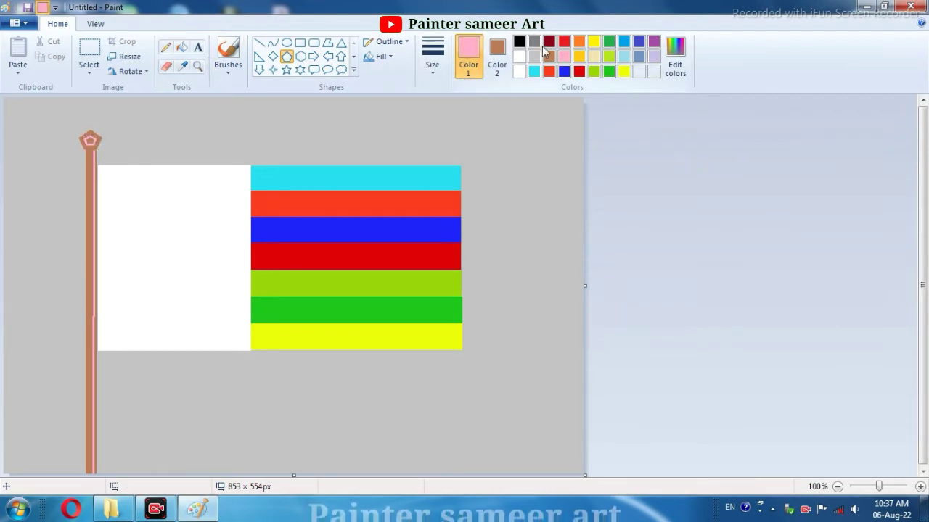
Draw a black, unfilled circle in the middle of the white panel, adjusting its size and position.
click(287, 42)
mouse_move(145, 236)
mouse_down()
mouse_move(170, 266)
mouse_move(191, 271)
mouse_up()
click(518, 42)
click(497, 56)
click(381, 57)
click(391, 72)
mouse_move(169, 235)
mouse_down()
mouse_move(168, 227)
mouse_move(134, 249)
mouse_up()
drag(162, 272, 165, 285)
drag(191, 256, 201, 257)
Overlap a second circle about 101 × 103 px on the first and erase the upper arcs in white to leave an upward-opening crescent.
mouse_move(167, 227)
mouse_down()
mouse_move(167, 219)
mouse_move(211, 280)
mouse_move(186, 254)
mouse_up()
click(287, 44)
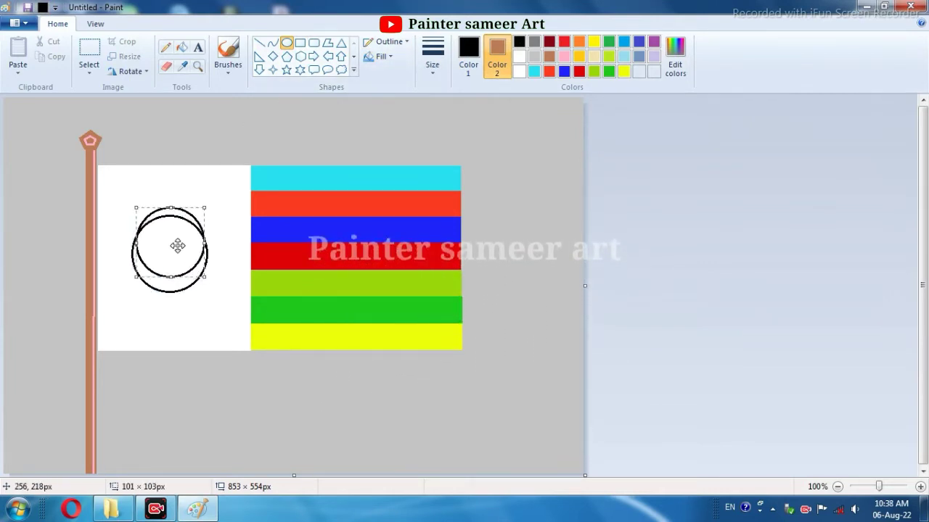
click(166, 67)
click(519, 56)
mouse_move(147, 221)
mouse_down()
mouse_move(182, 210)
mouse_move(198, 240)
mouse_move(204, 229)
mouse_move(209, 238)
mouse_move(169, 266)
mouse_move(187, 279)
mouse_move(159, 255)
mouse_up()
Draw a black rounded rectangle about 36 × 70 px inside the crescent and erase the lines where the two shapes meet.
click(469, 57)
click(519, 57)
click(313, 43)
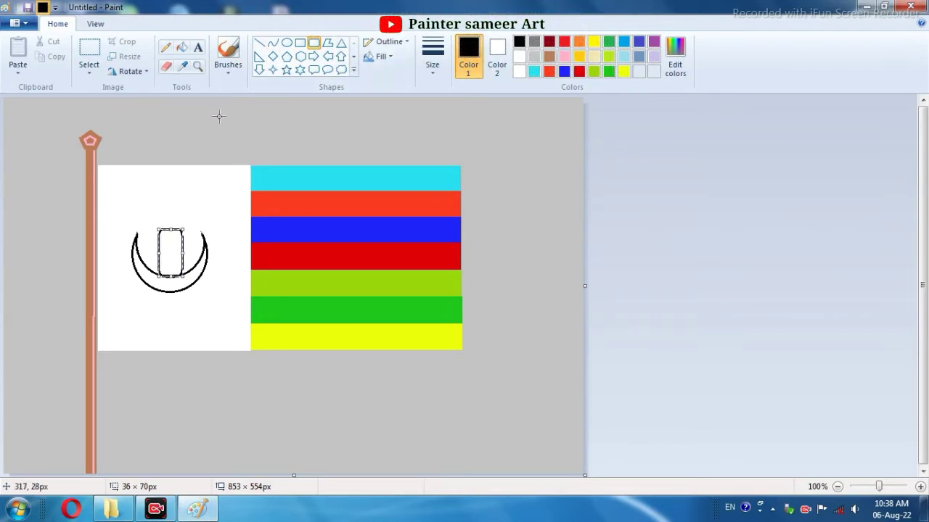
click(167, 65)
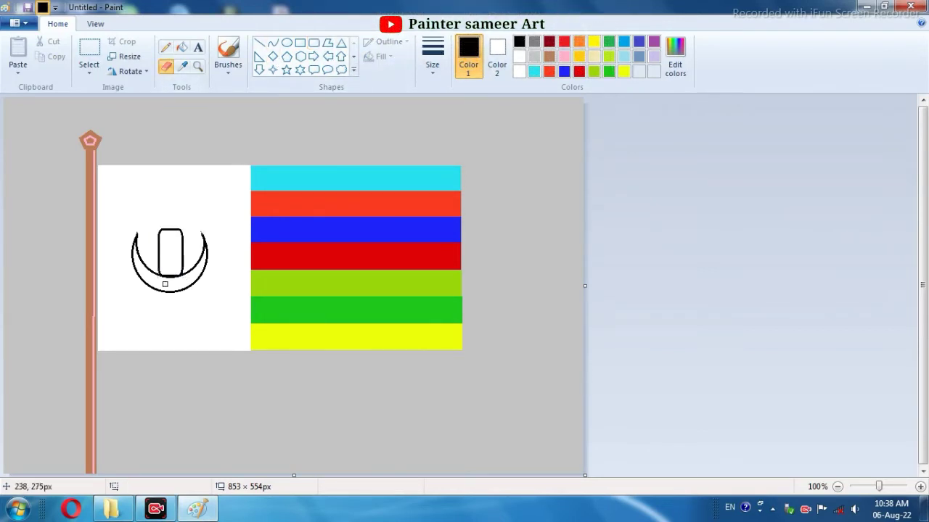
click(166, 48)
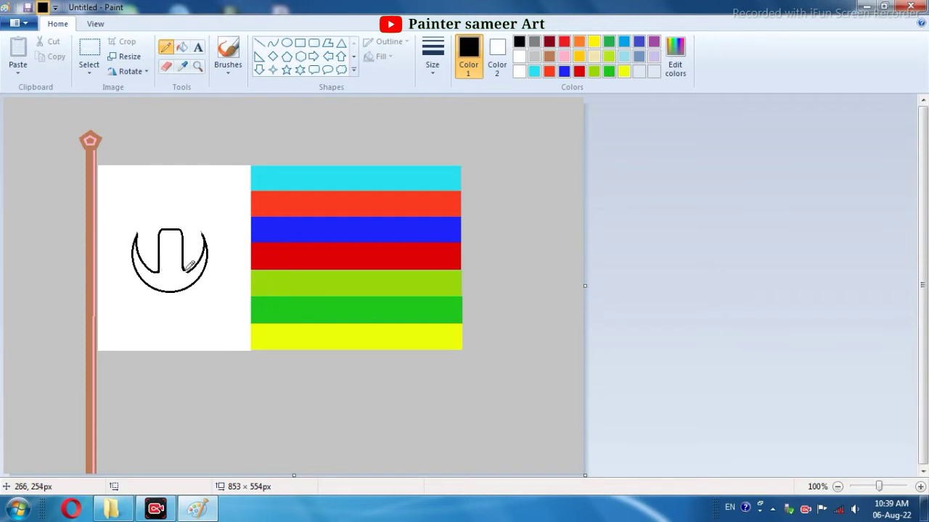
Build a flared base under the crescent from a pentagon and a line about 130 × 6 px, erasing the excess outlines.
click(287, 56)
mouse_move(140, 280)
mouse_down()
mouse_move(212, 333)
mouse_move(179, 306)
mouse_move(205, 294)
mouse_up()
click(259, 42)
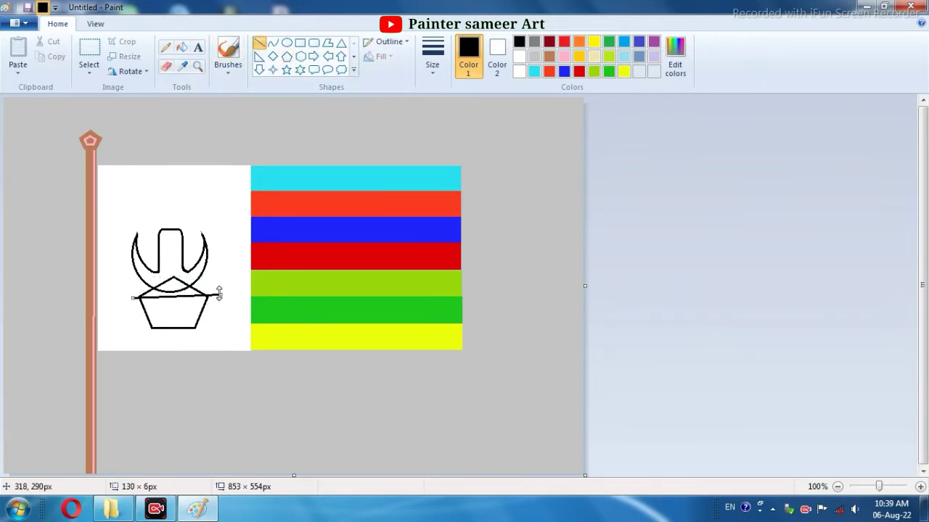
click(165, 66)
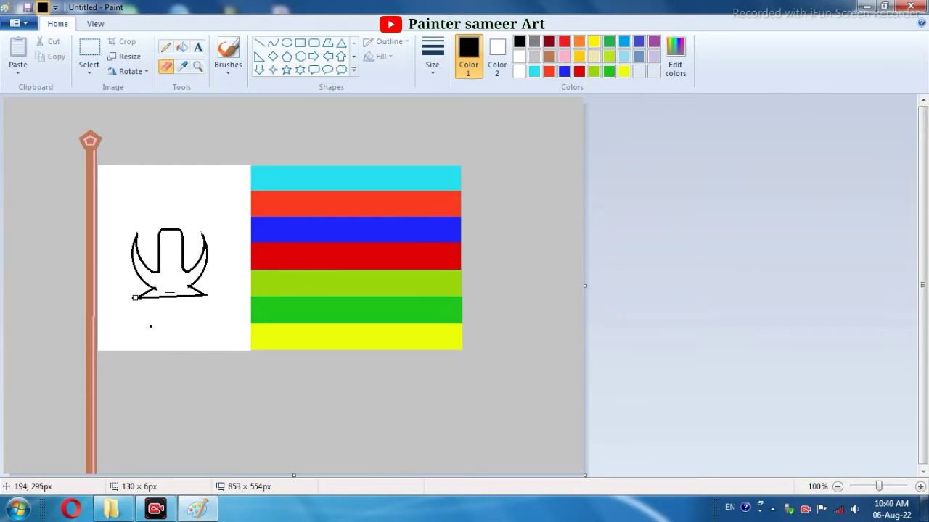
Draw a short vertical line above the rounded rectangle and a circle about 47 × 42 px centered on it.
click(259, 43)
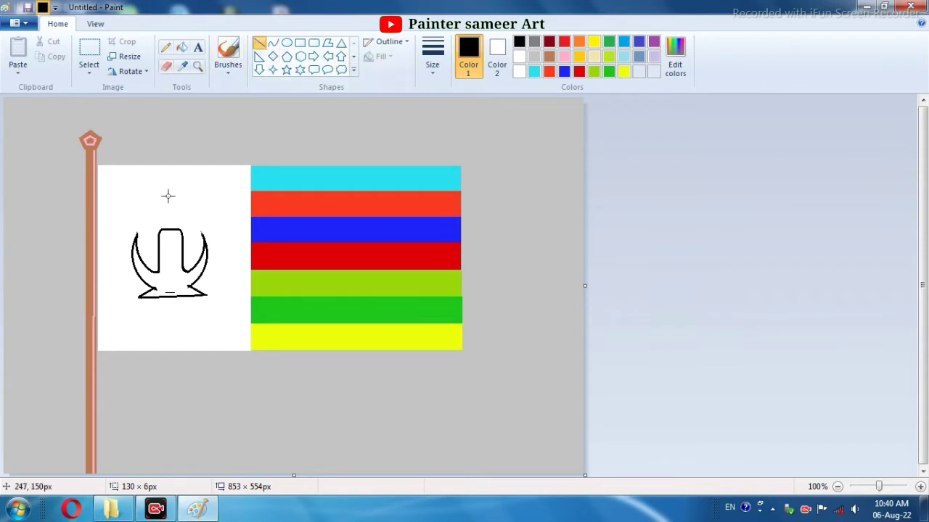
drag(168, 190, 169, 248)
mouse_move(169, 216)
mouse_down()
mouse_move(192, 225)
mouse_move(173, 211)
mouse_up()
click(286, 42)
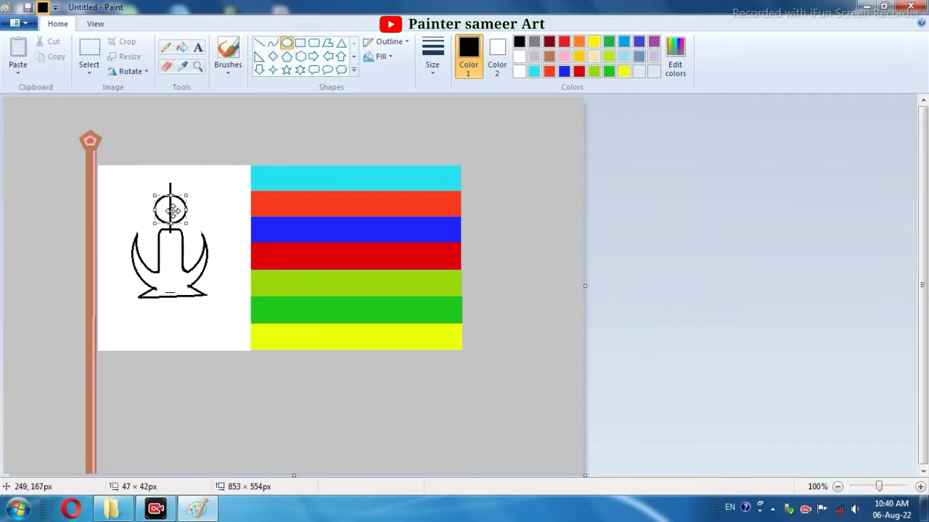
Select the whole emblem and move it down slightly within the white panel.
click(90, 49)
click(89, 69)
click(124, 102)
drag(114, 174, 191, 333)
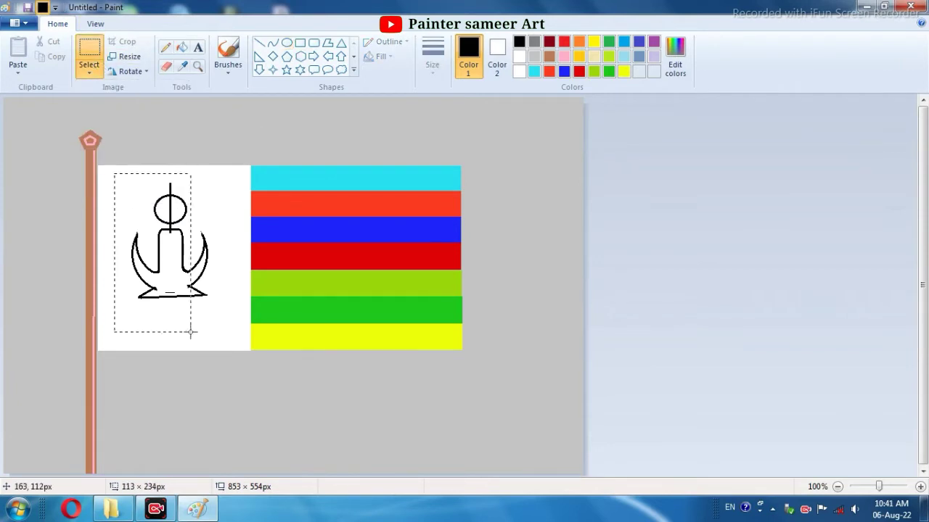
drag(172, 257, 168, 278)
Draw a circle about 31 × 29 px on top of the emblem and pencil a pointed flame tip above it.
click(287, 42)
drag(153, 191, 178, 211)
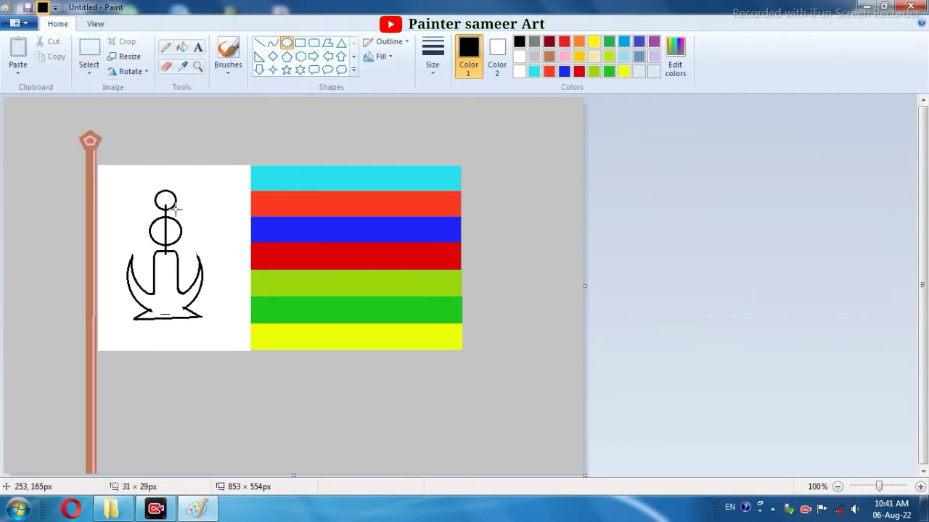
click(166, 47)
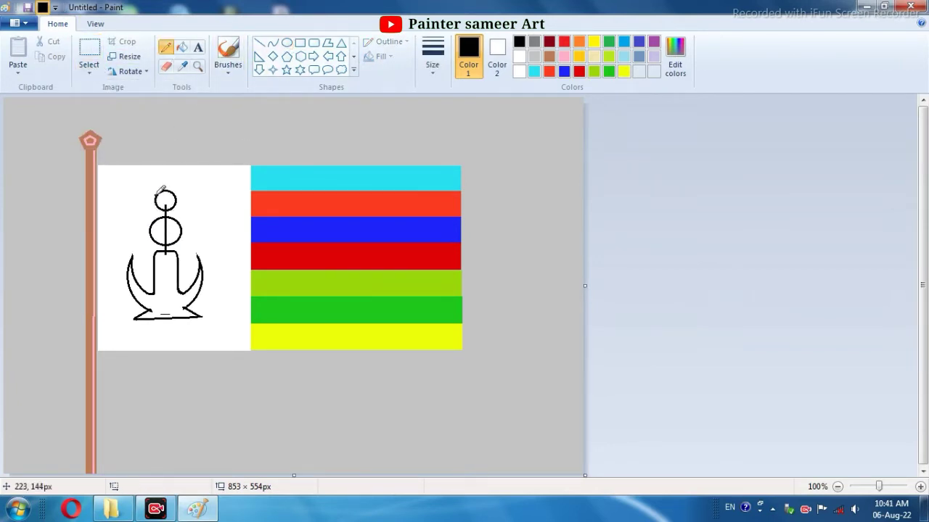
drag(166, 185, 173, 194)
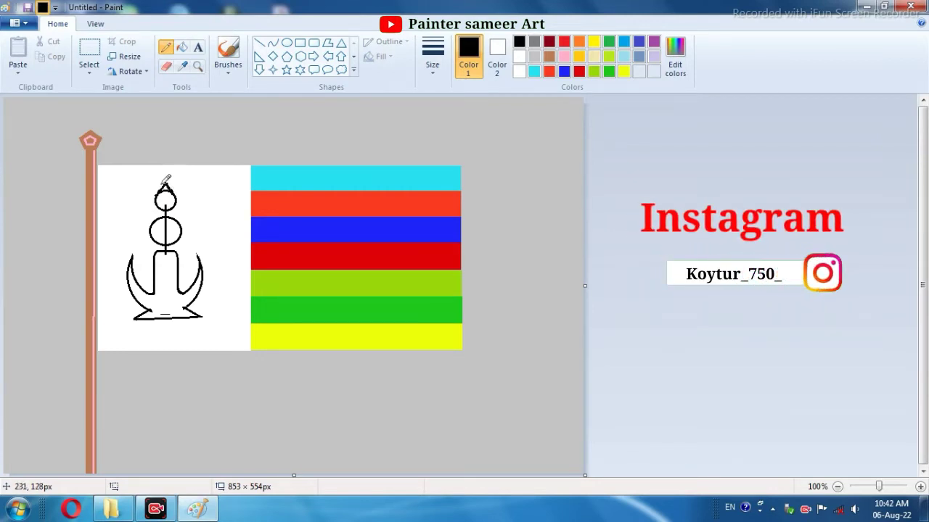
Erase the stray lines inside the emblem's shapes and touch up the flame's outline with a black pencil.
click(165, 66)
click(518, 57)
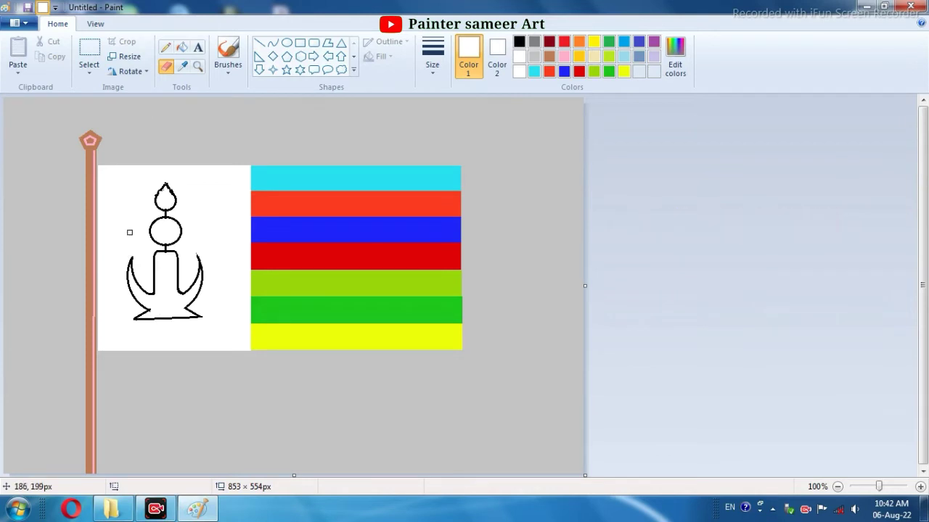
click(167, 47)
click(432, 57)
click(462, 150)
click(520, 42)
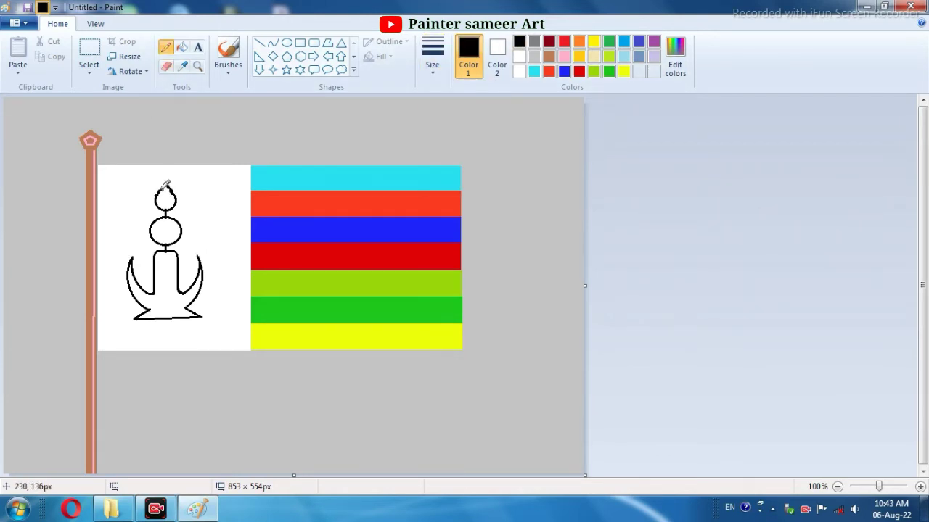
Draw short black lines radiating all around the flame as light rays.
click(259, 43)
drag(180, 212, 166, 212)
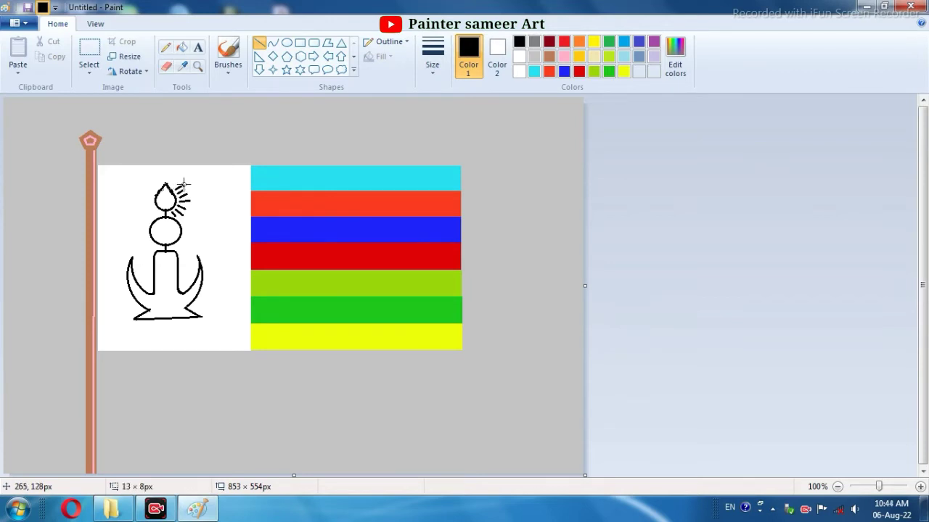
drag(174, 182, 176, 178)
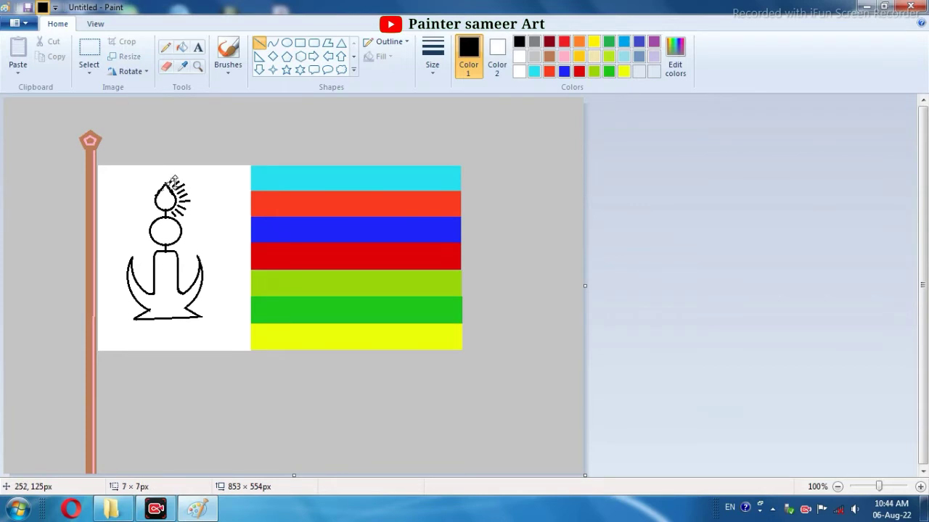
click(196, 178)
click(154, 209)
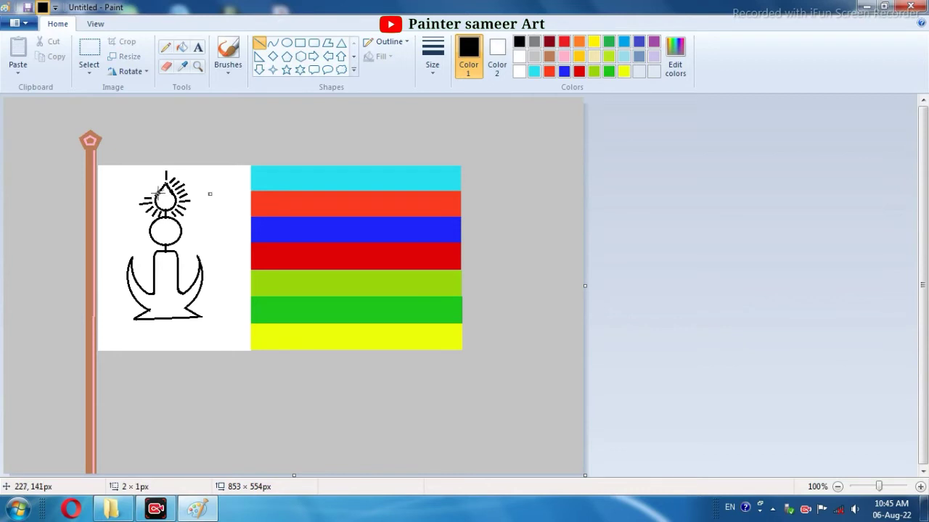
mouse_move(149, 185)
mouse_down()
mouse_move(161, 185)
mouse_move(153, 179)
mouse_up()
click(216, 204)
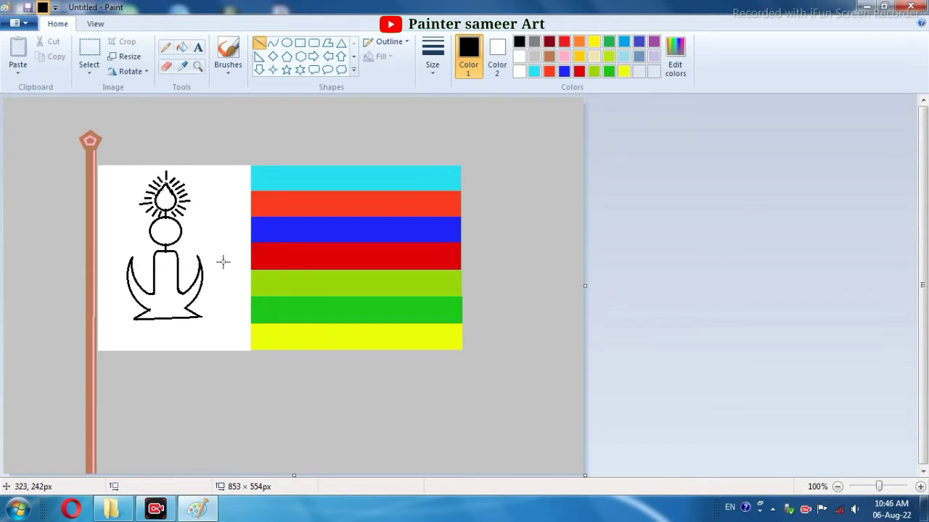
Fill the emblem's base with orange, its middle circle with indigo and the flame with red.
click(579, 41)
click(182, 47)
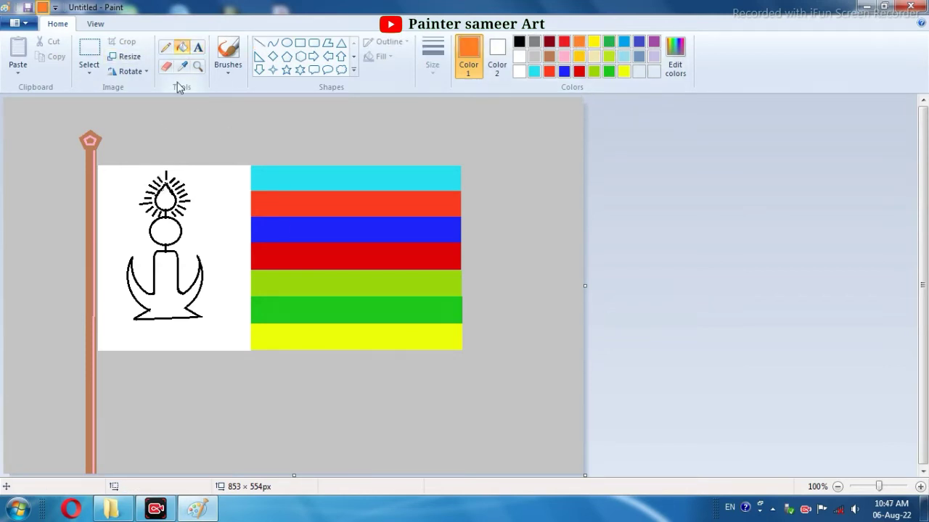
click(165, 279)
click(638, 42)
click(165, 230)
click(565, 42)
click(166, 201)
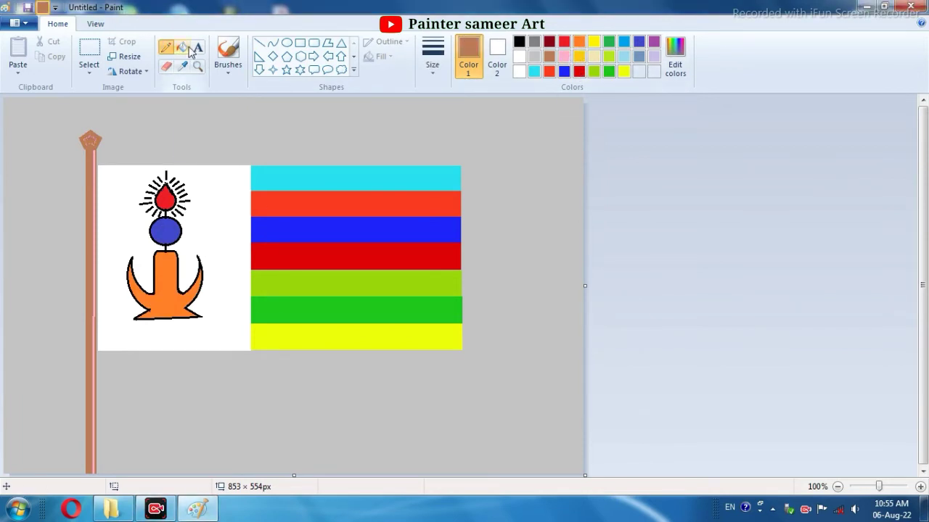
Recolor the light rays around the flame brown and touch up the gaps with short brown lines.
click(181, 47)
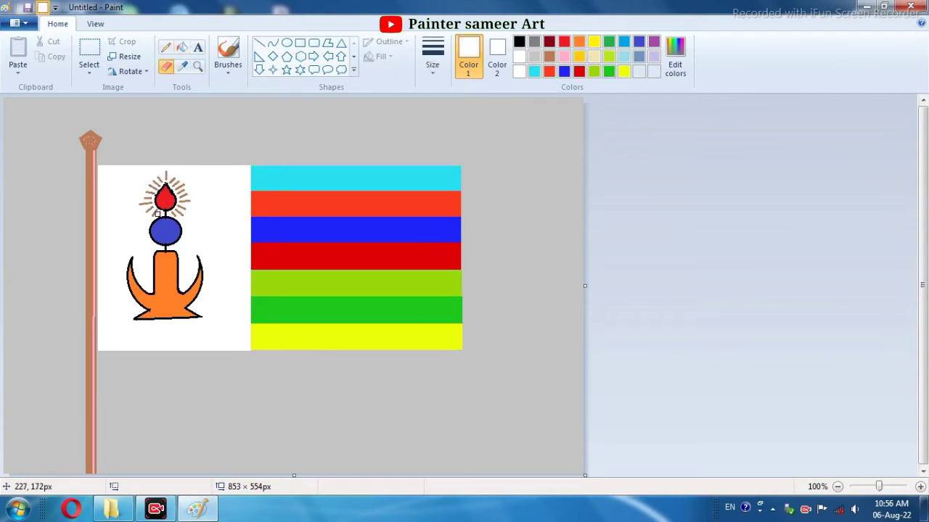
click(166, 47)
click(520, 41)
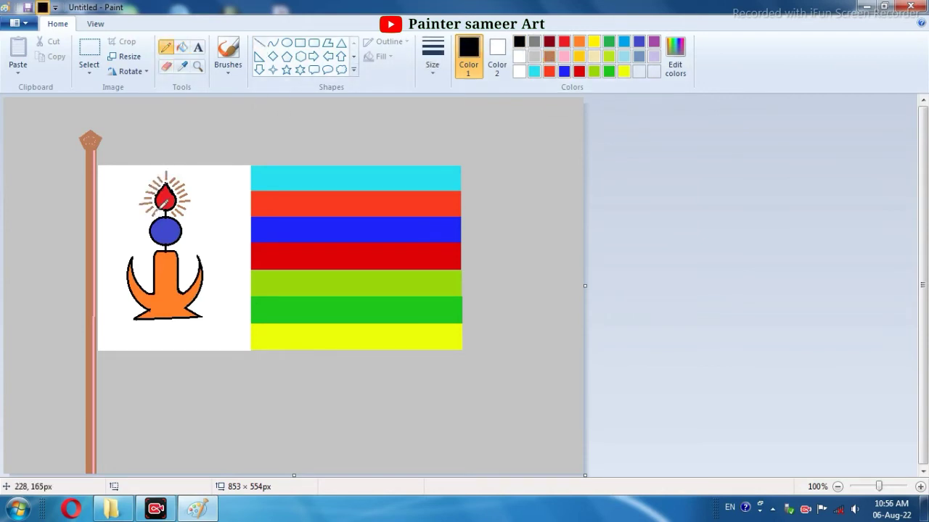
click(259, 43)
click(549, 57)
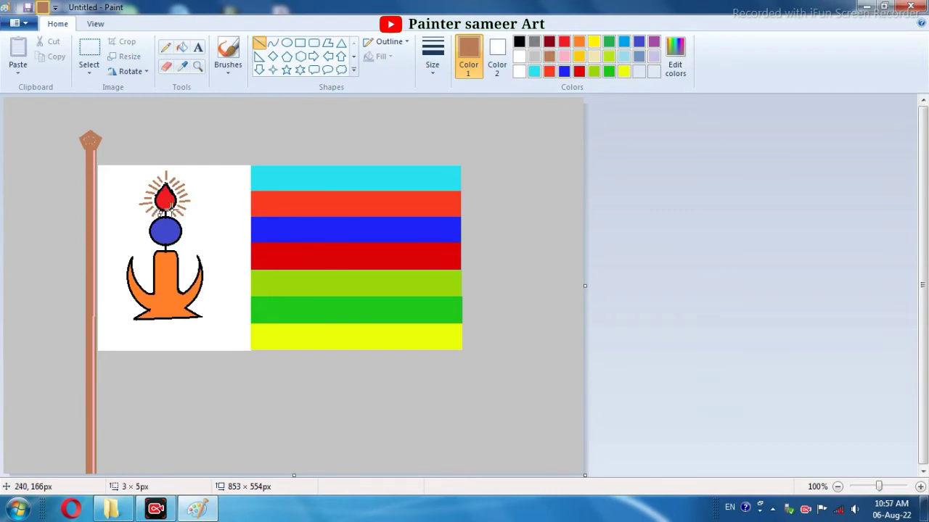
click(203, 216)
Fill the emblem's black outline with light gray and add the black text ७५० on its orange base.
click(181, 46)
click(534, 56)
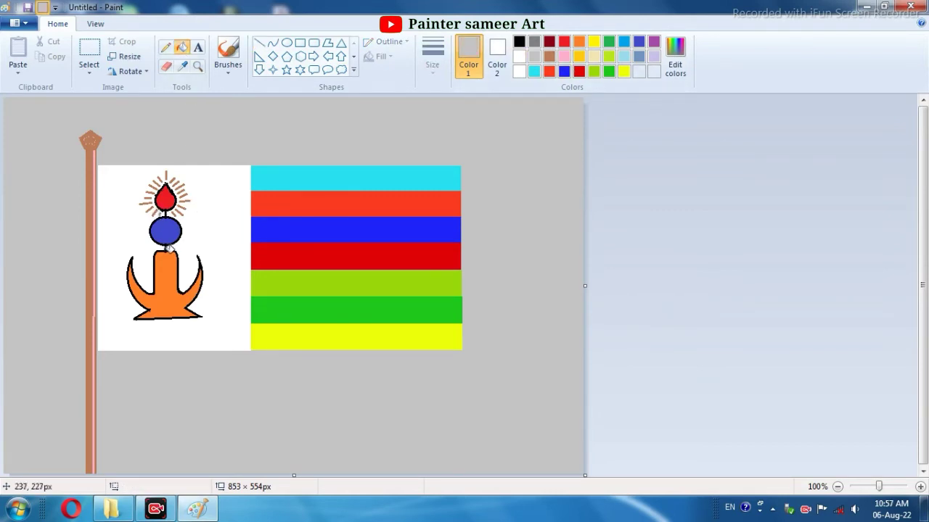
click(168, 248)
click(199, 47)
click(222, 263)
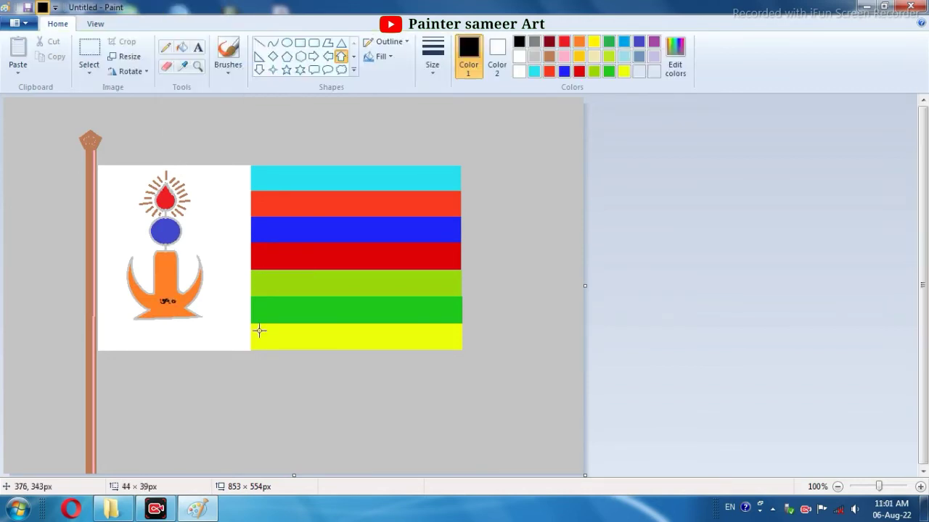
Draw a row of seven black up arrows on the yellow stripe and six on the green stripe above it.
mouse_move(259, 331)
mouse_down()
mouse_move(268, 348)
mouse_move(356, 346)
mouse_move(349, 339)
mouse_up()
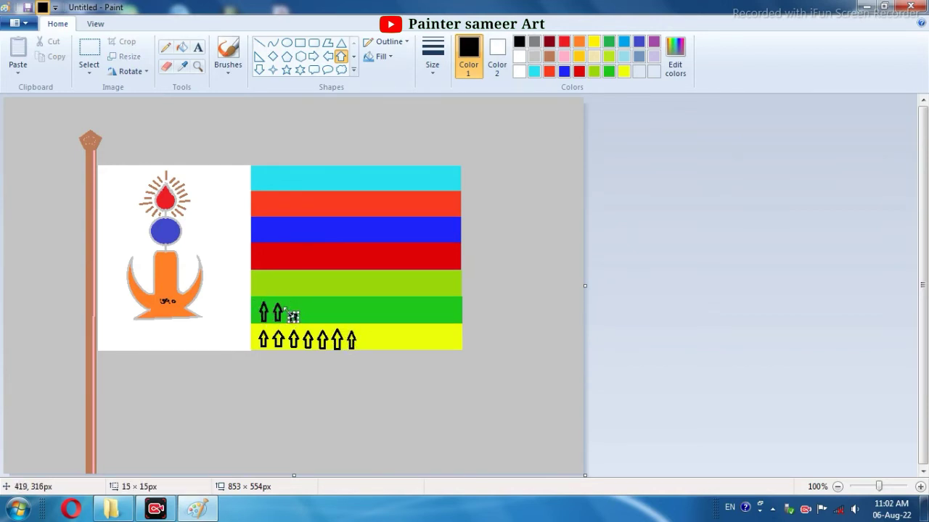
mouse_move(303, 303)
mouse_down()
mouse_move(308, 320)
mouse_move(331, 313)
mouse_move(325, 322)
mouse_move(341, 322)
mouse_up()
click(328, 314)
key(ctrl+z)
click(375, 315)
click(356, 317)
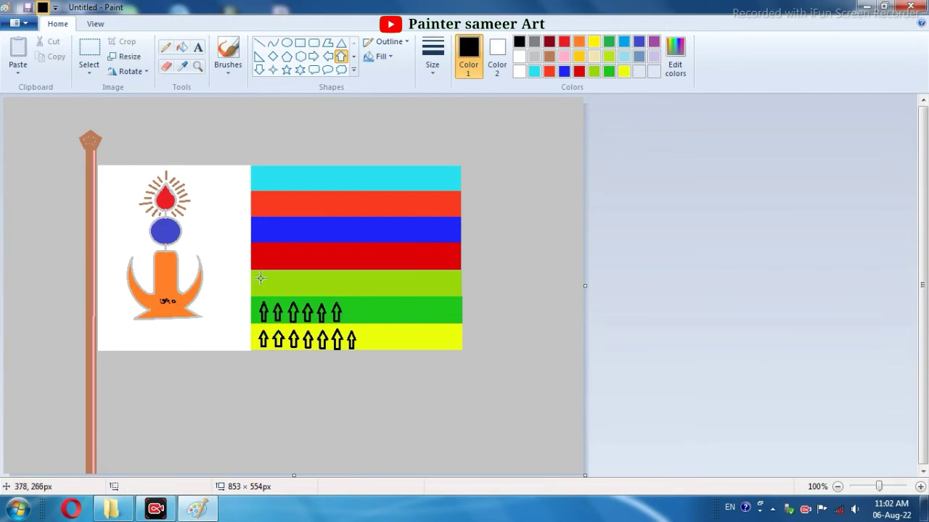
Draw a row of five black up arrows on the lime green stripe and five on the dark red stripe.
mouse_move(260, 276)
mouse_down()
mouse_move(268, 301)
mouse_move(311, 288)
mouse_move(325, 296)
mouse_up()
click(341, 286)
click(335, 272)
mouse_move(254, 244)
mouse_down()
mouse_move(264, 266)
mouse_move(304, 267)
mouse_up()
drag(300, 263, 320, 270)
Draw four black up arrows on the blue stripe and two on the orange-red stripe.
mouse_move(254, 219)
mouse_down()
mouse_move(263, 241)
mouse_move(287, 240)
mouse_move(288, 231)
mouse_move(303, 240)
mouse_move(302, 232)
mouse_up()
click(292, 236)
drag(307, 219, 308, 222)
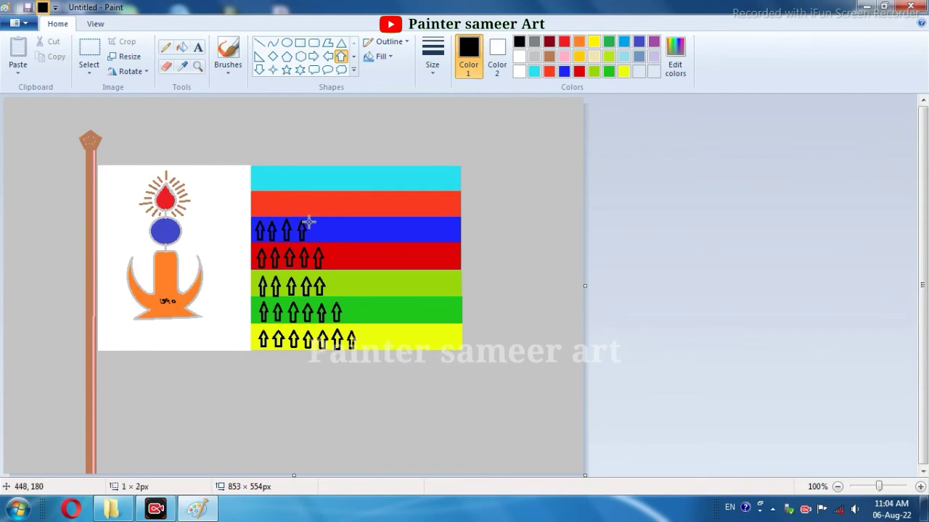
mouse_move(254, 194)
mouse_down()
mouse_move(264, 216)
mouse_move(276, 215)
mouse_up()
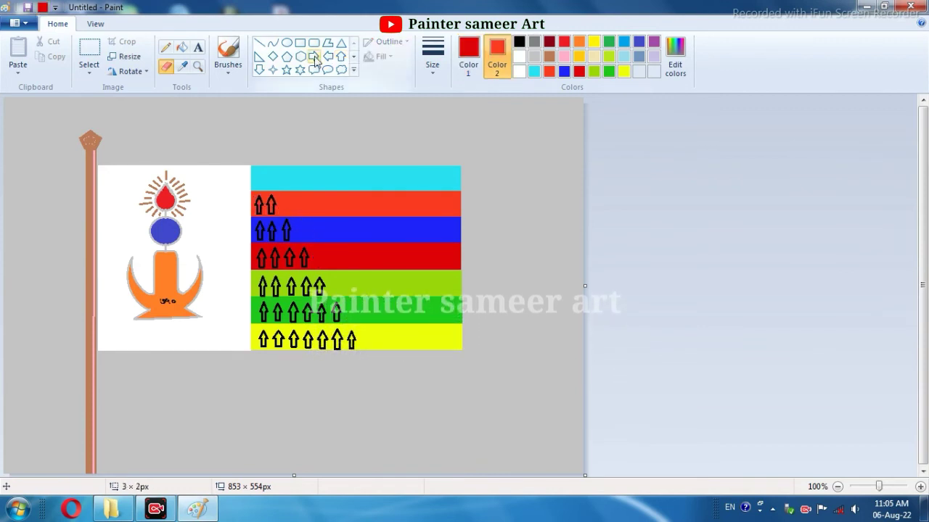
Draw a single black up arrow about 12 × 24 px at the start of the cyan stripe.
click(534, 72)
click(519, 42)
click(470, 59)
click(534, 57)
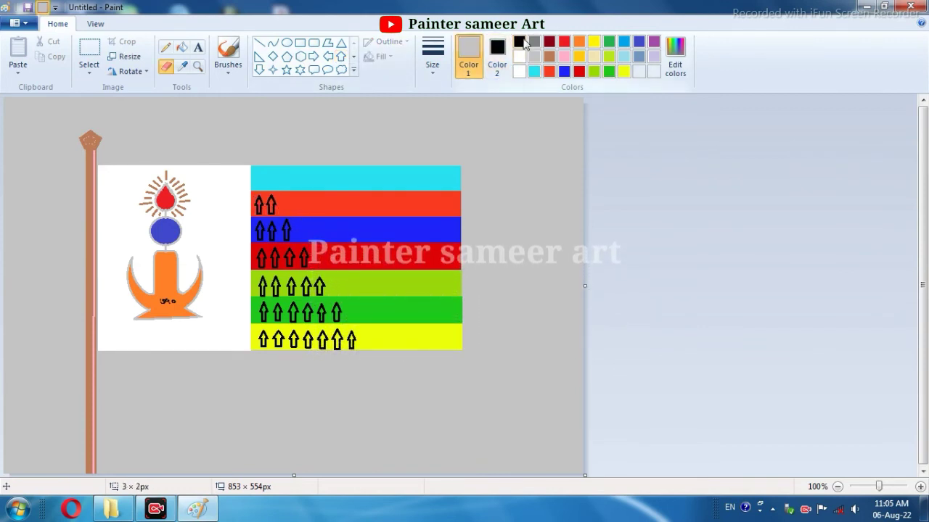
click(518, 42)
click(341, 56)
drag(265, 172, 257, 189)
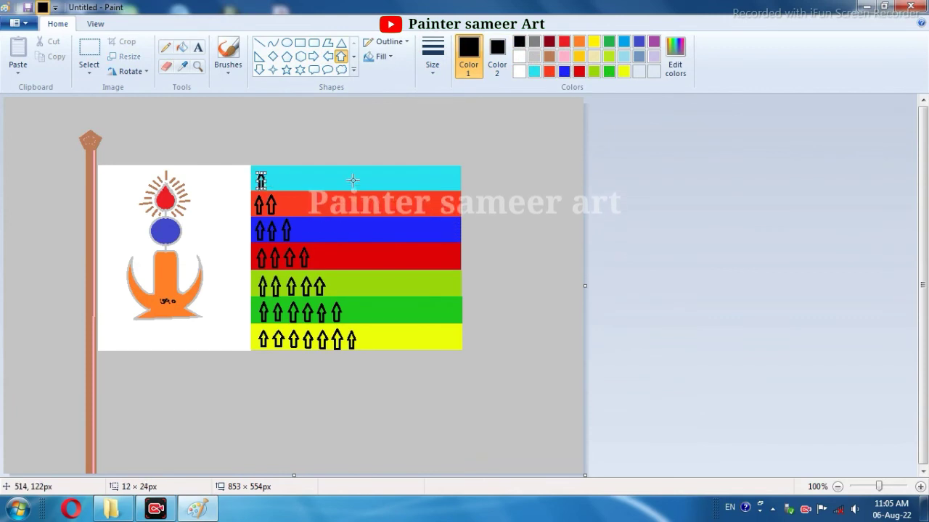
Nudge the cyan stripe's arrow slightly left and up, and deselect it.
key(Left)
key(Left)
key(Left)
key(Left)
key(Up)
click(635, 245)
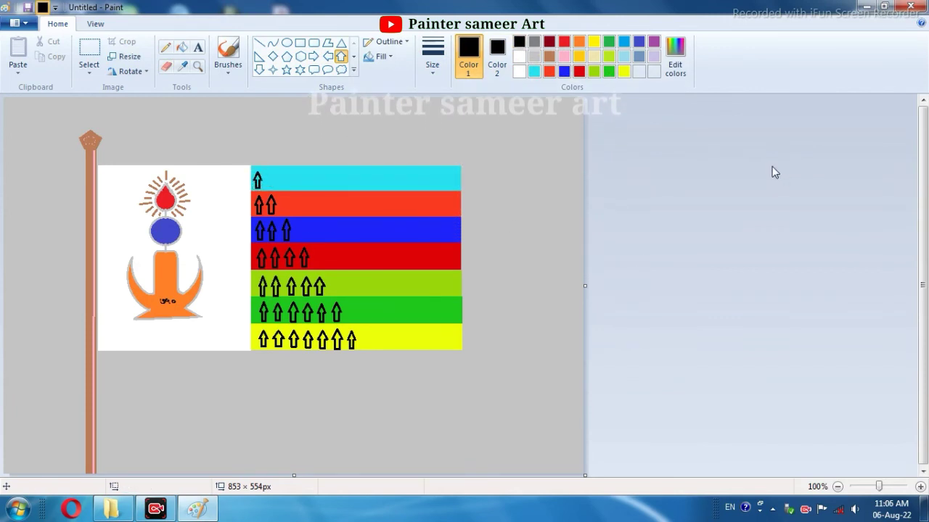
Fill the emblem's outline and the thin strip along the pole's edge with black.
click(181, 46)
click(195, 260)
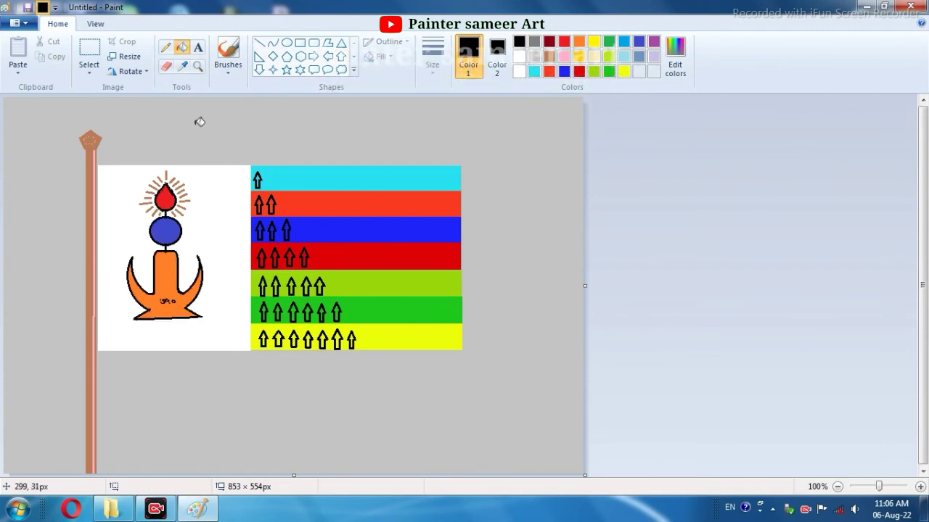
click(96, 149)
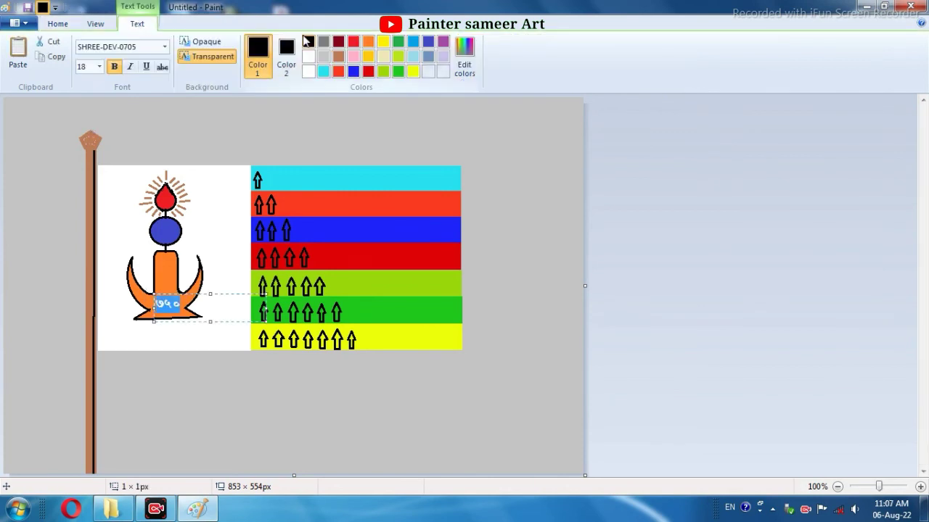
Place the text ७५० on the emblem's base in black, bold SHREE-DEV-0705, size 18, with a transparent background.
click(689, 253)
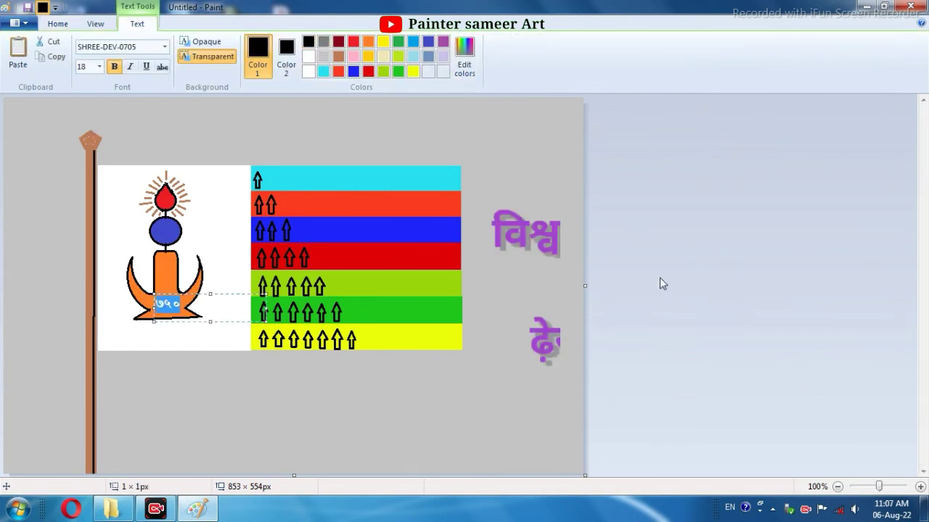
click(136, 111)
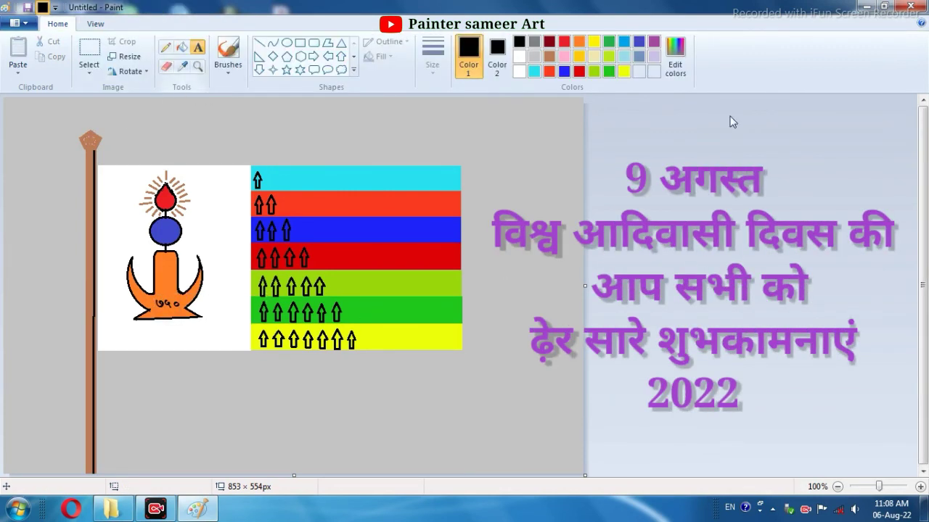